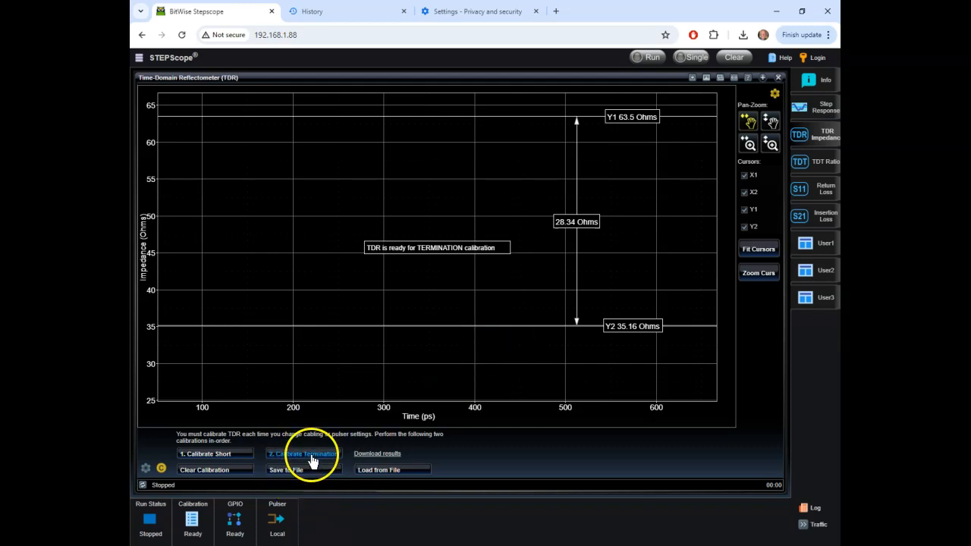
# Step: Perform the TDR termination calibration and acquire a single impedance trace
pyautogui.click(308, 456)
pyautogui.click(493, 330)
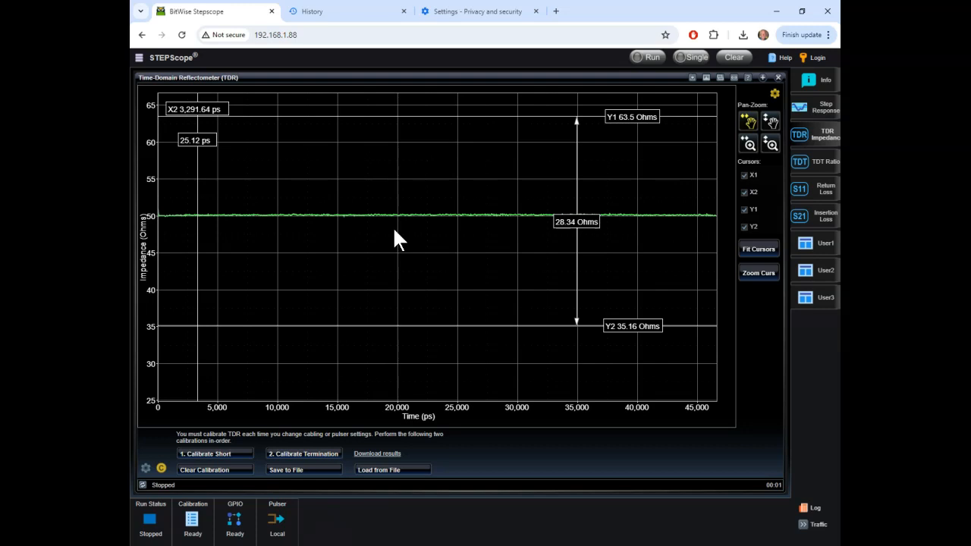
pyautogui.click(694, 57)
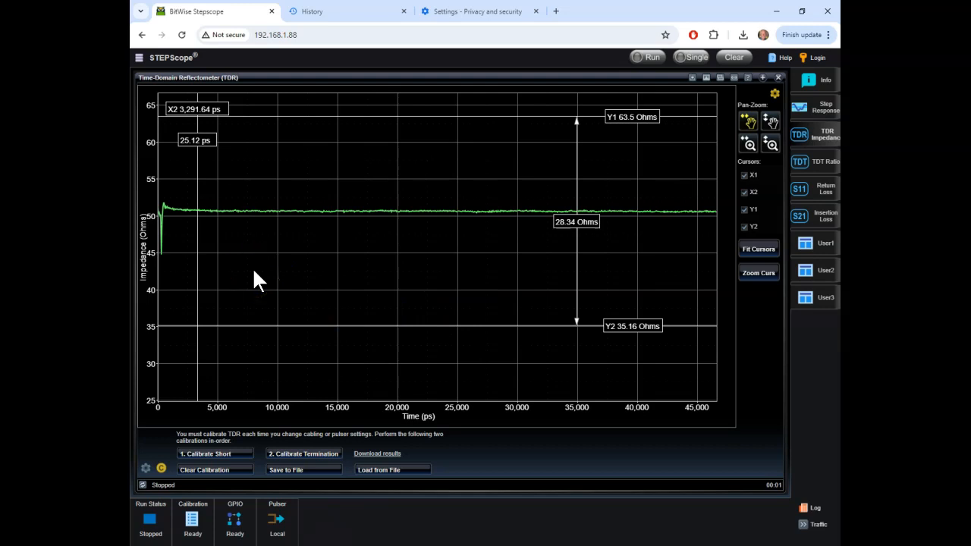
# Step: Show the TDR measurement settings and set the time span to 3000 ps
pyautogui.click(145, 467)
pyautogui.click(236, 372)
pyautogui.moveTo(236, 372); pyautogui.dragTo(250, 373)
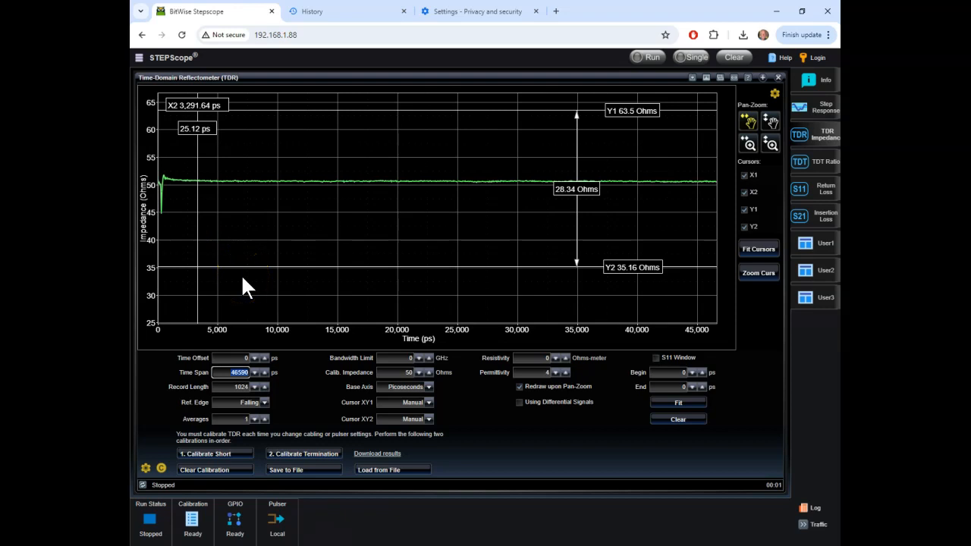
pyautogui.write('3000')
pyautogui.press('Tab')
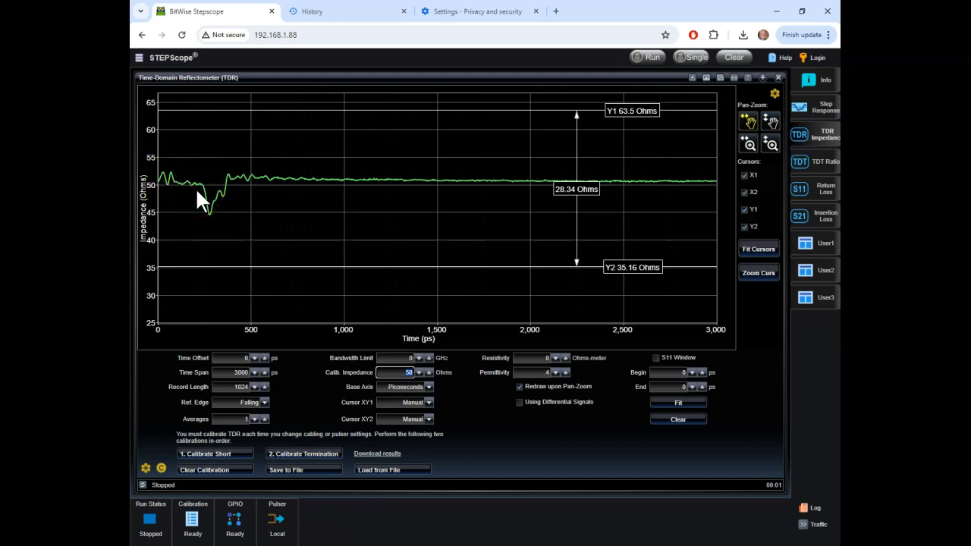
# Step: Acquire the TDR impedance trace continuously over the new time span, and stop the acquisition
pyautogui.click(646, 63)
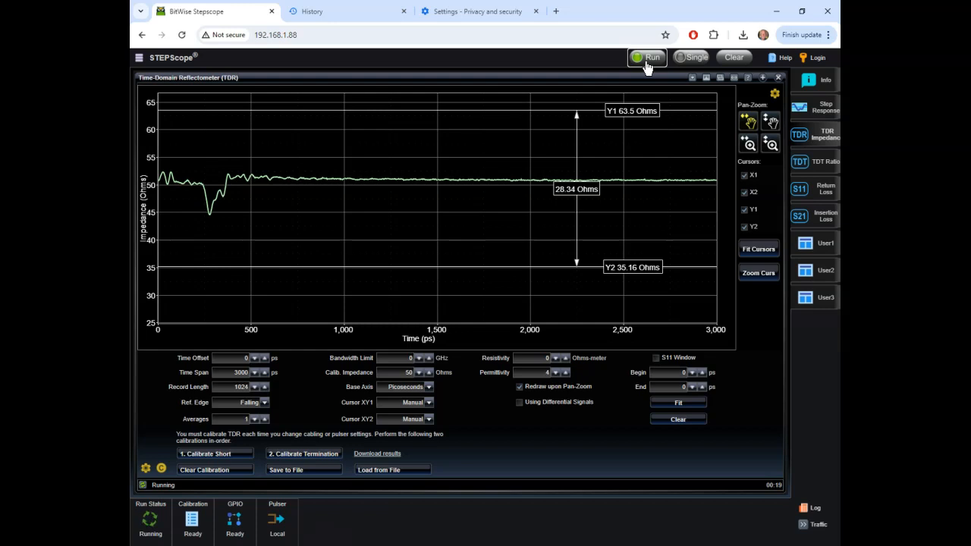
pyautogui.click(646, 63)
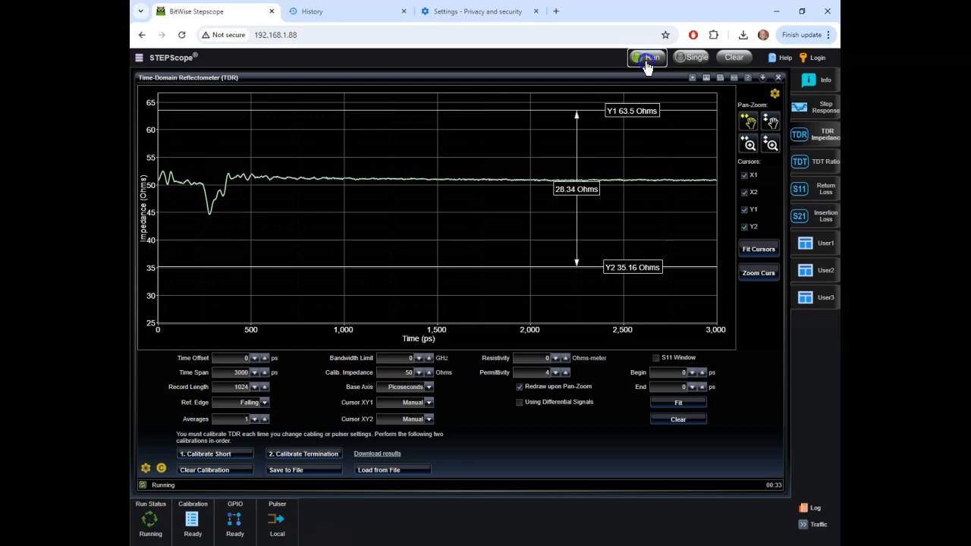
pyautogui.click(646, 62)
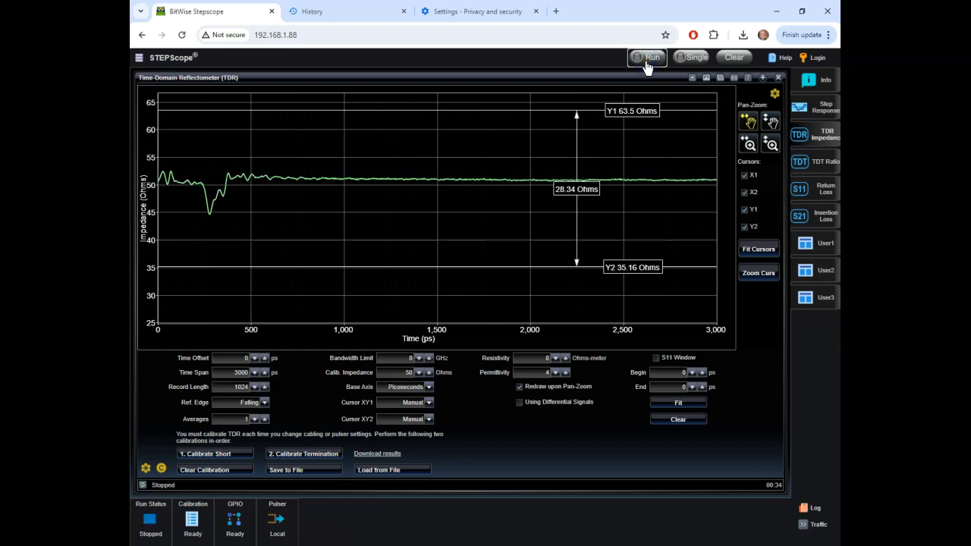
# Step: Acquire a single S11 return loss measurement without windowing, export it as a CSV file and open the exported file
pyautogui.click(827, 196)
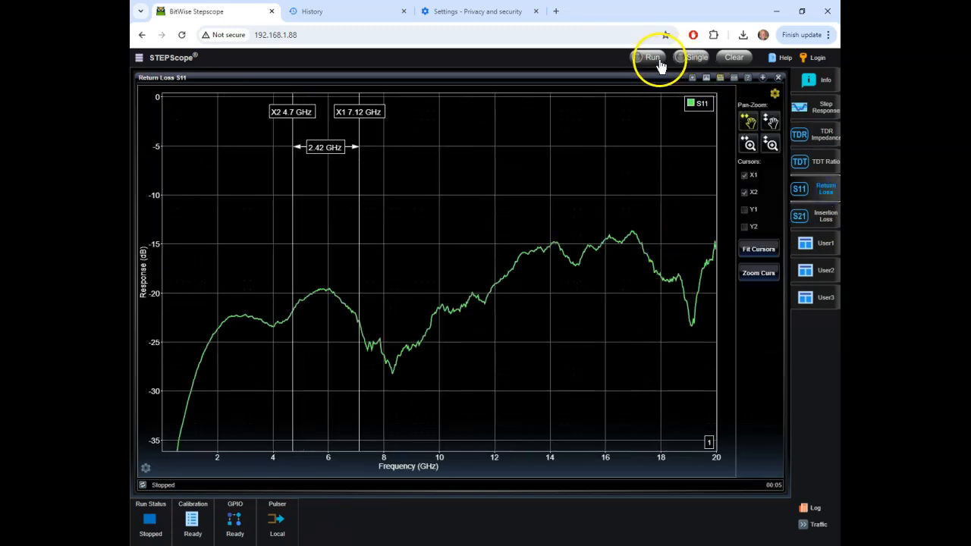
pyautogui.click(684, 61)
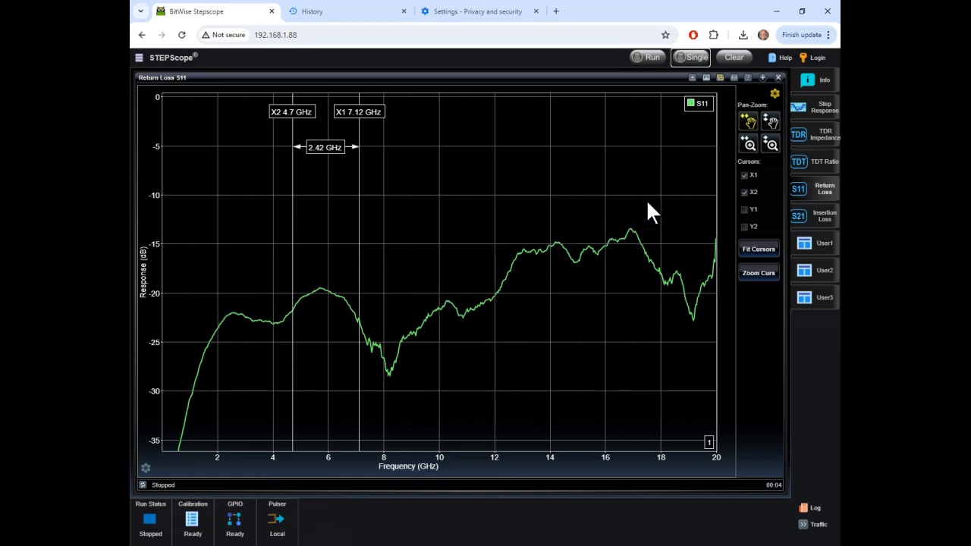
pyautogui.click(692, 78)
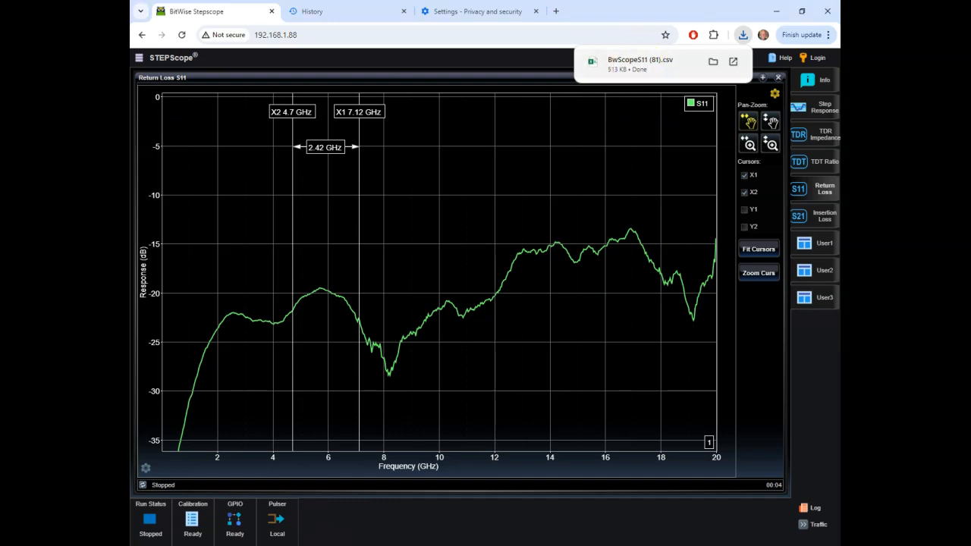
pyautogui.click(648, 64)
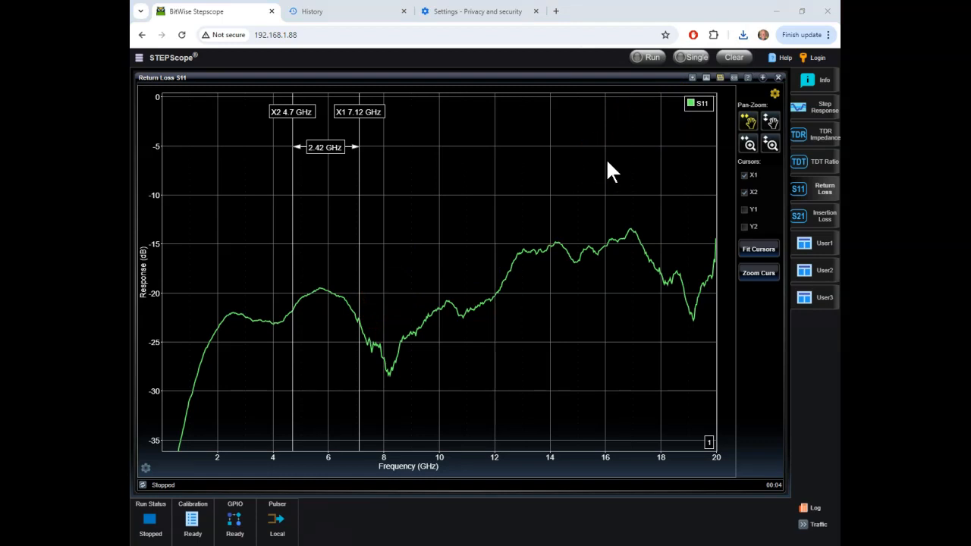
# Step: Enable the S11 window in the TDR impedance view and assign both Cursor XY1 and Cursor XY2 to S11Window
pyautogui.click(826, 136)
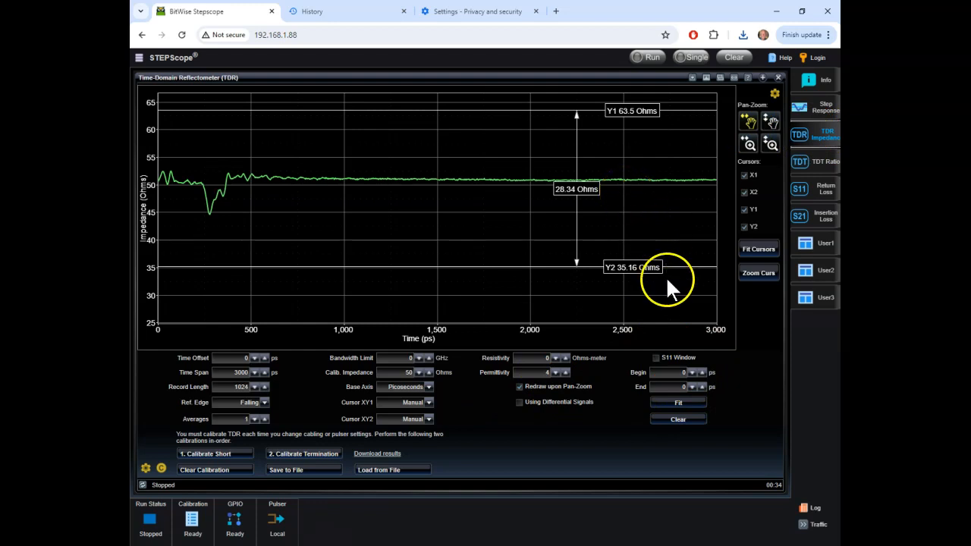
pyautogui.click(653, 356)
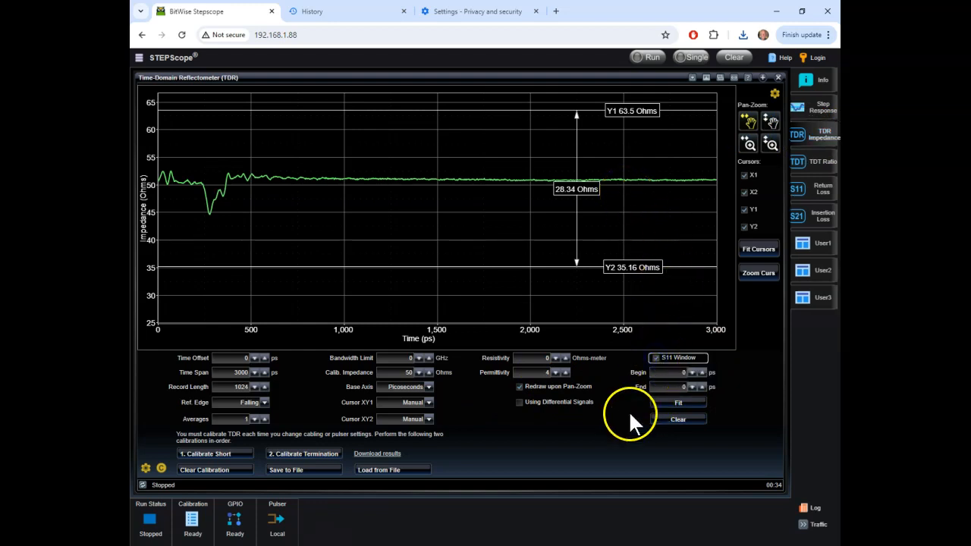
pyautogui.click(427, 402)
pyautogui.click(394, 447)
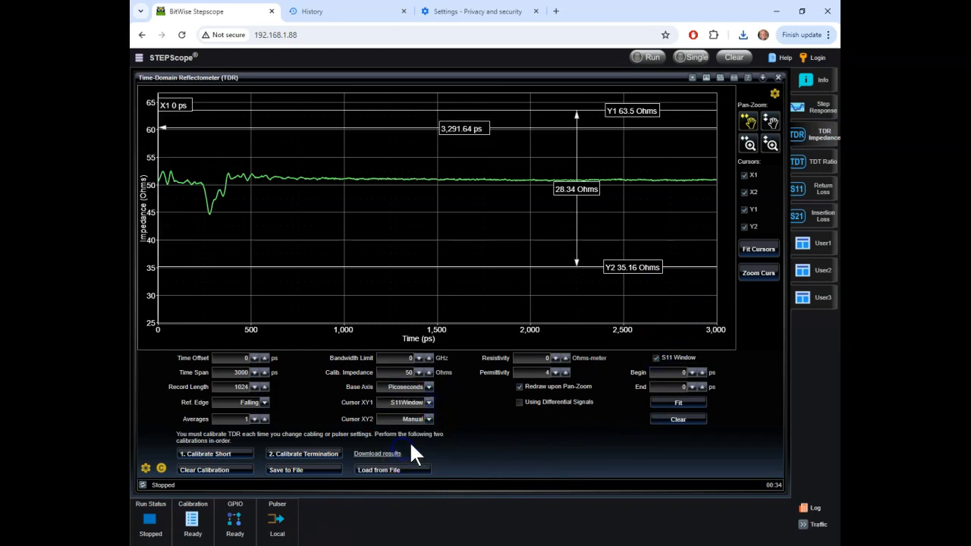
pyautogui.click(430, 421)
pyautogui.click(405, 460)
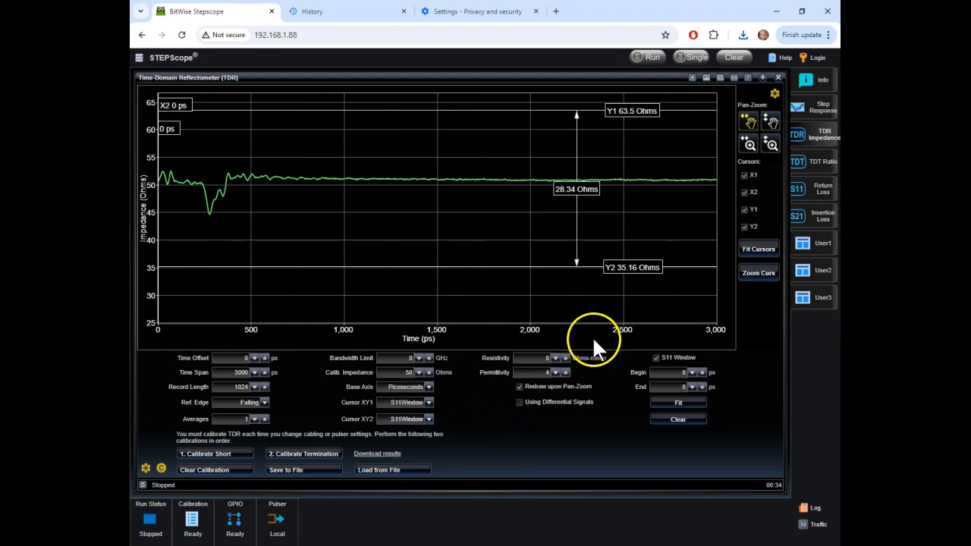
# Step: Position the S11 window cursors on the TDR trace with X2 at about 116 ps and X1 at about 1,828 ps
pyautogui.moveTo(170, 114); pyautogui.dragTo(211, 106)
pyautogui.moveTo(207, 103)
pyautogui.mouseDown()
pyautogui.moveTo(198, 102)
pyautogui.moveTo(262, 99)
pyautogui.moveTo(369, 136)
pyautogui.mouseUp()
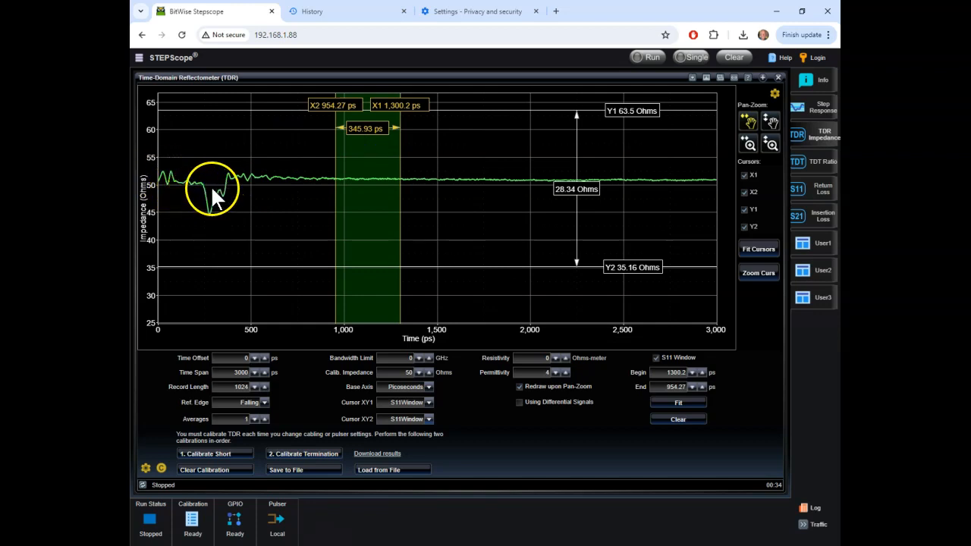
pyautogui.moveTo(361, 134); pyautogui.dragTo(206, 142)
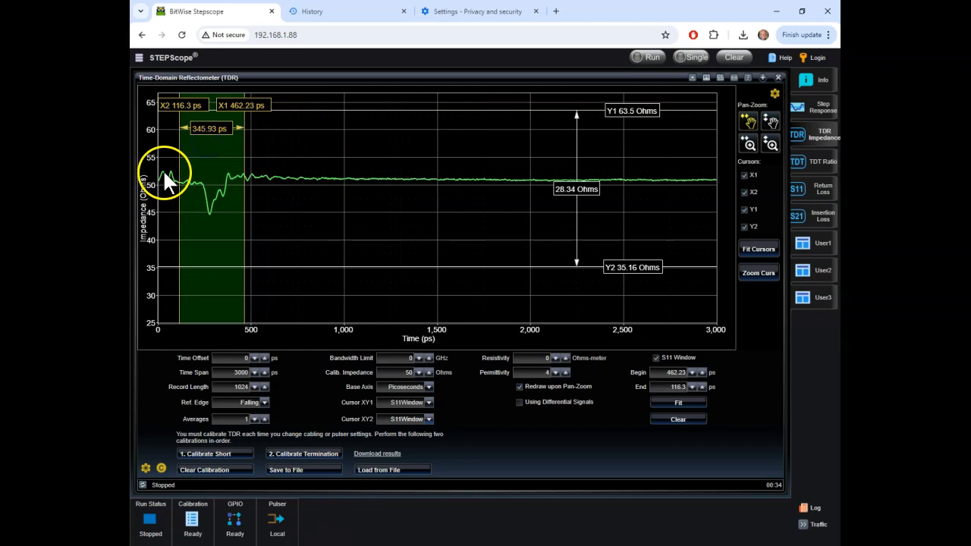
pyautogui.moveTo(236, 105); pyautogui.dragTo(489, 120)
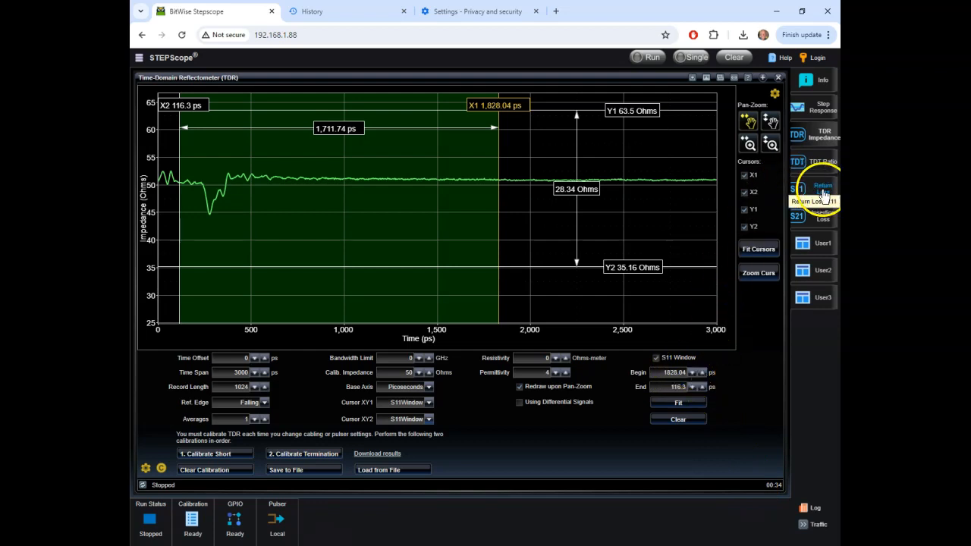
# Step: Acquire a single S11 return loss measurement with the TDR window applied and export it as a CSV file
pyautogui.click(825, 190)
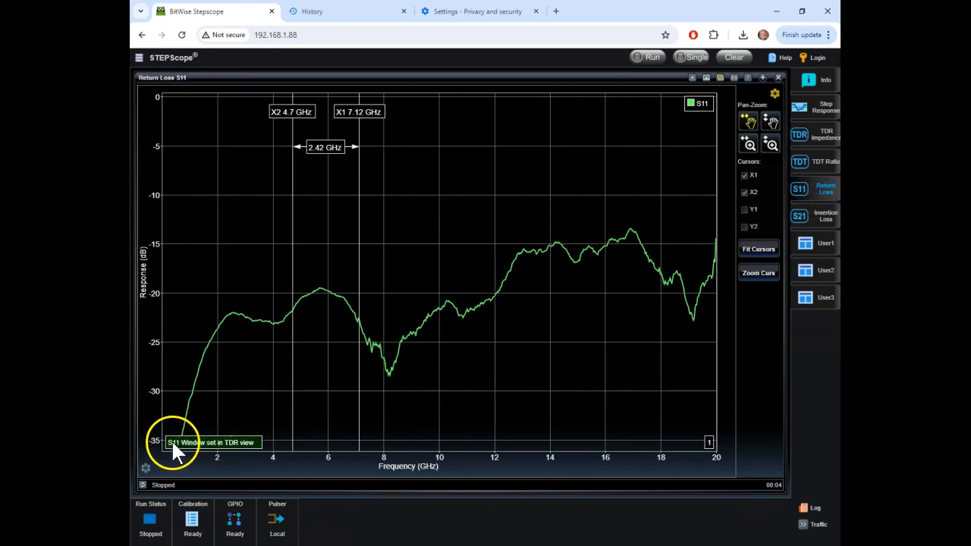
pyautogui.click(694, 59)
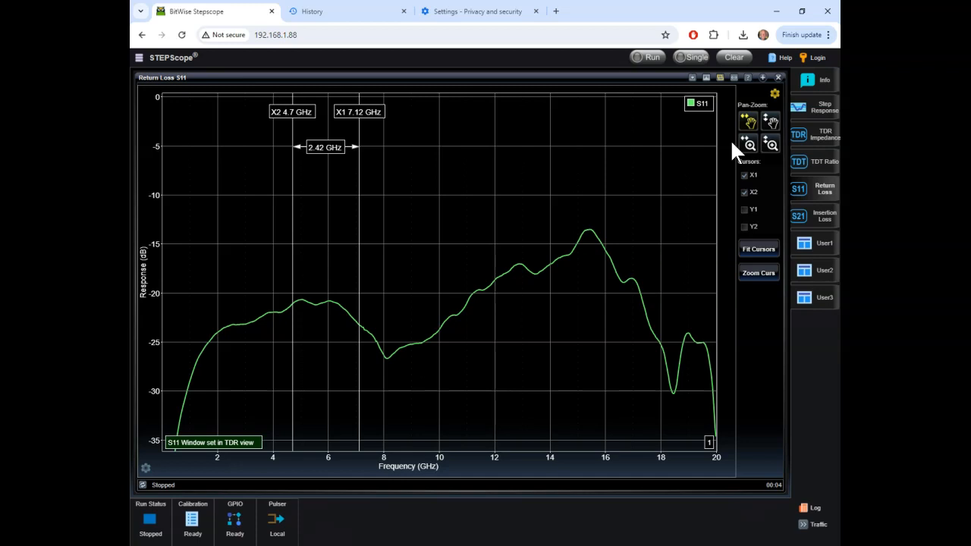
pyautogui.click(692, 79)
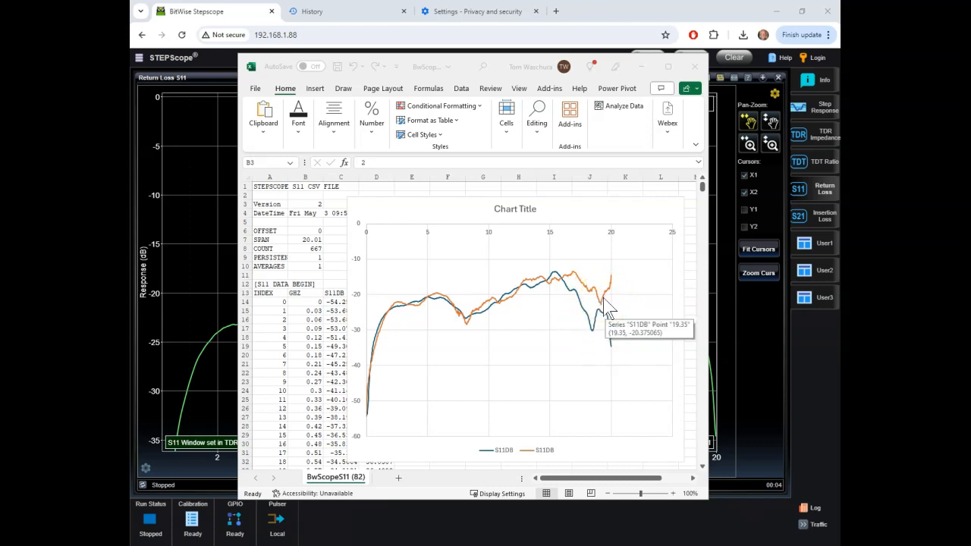
# Step: Compare the two S11DB curves in the Excel chart and review the S11 window in the STEPScope TDR impedance view
pyautogui.moveTo(597, 337)
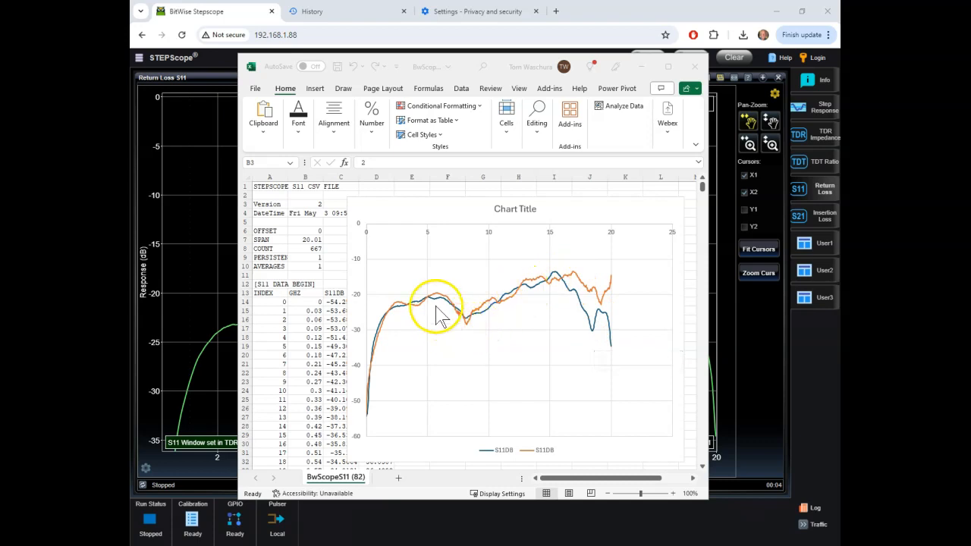
pyautogui.moveTo(395, 310)
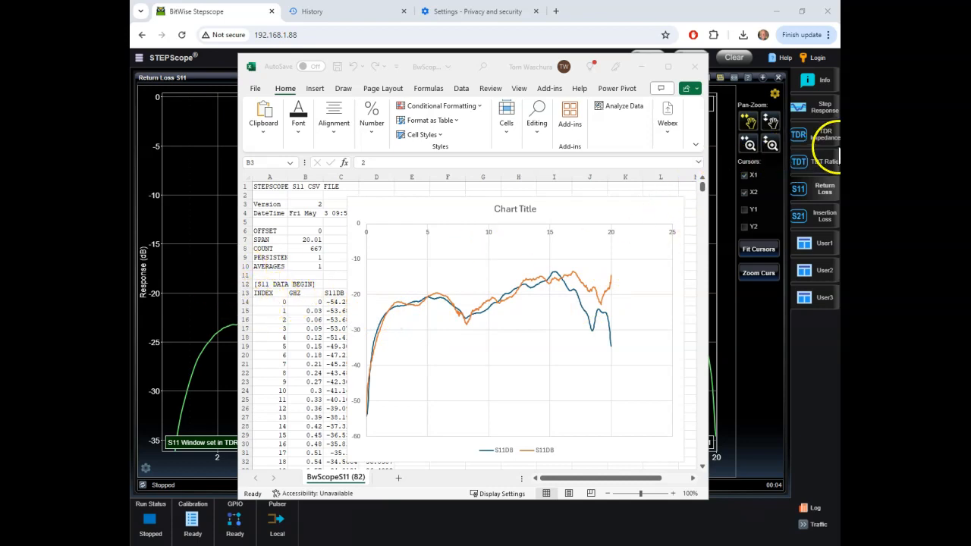
pyautogui.click(826, 142)
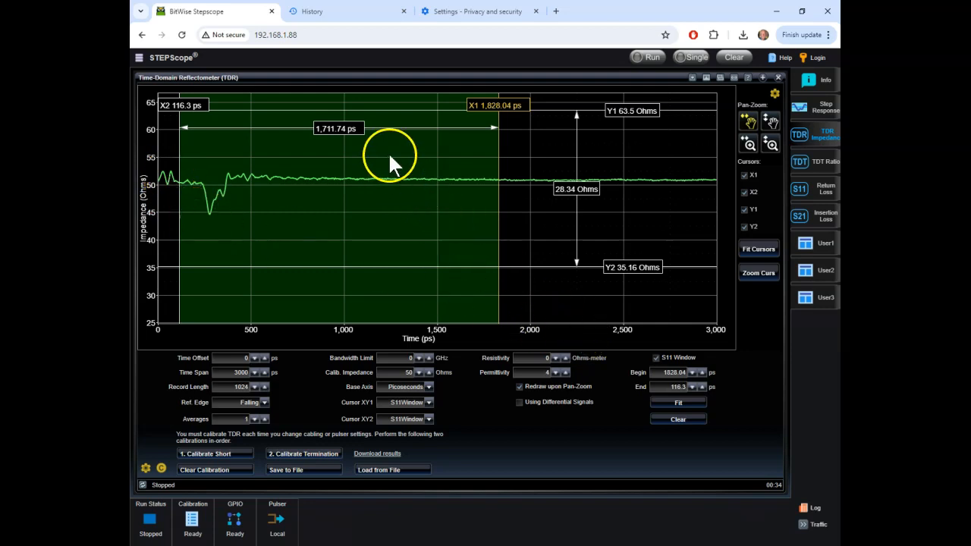
pyautogui.click(498, 544)
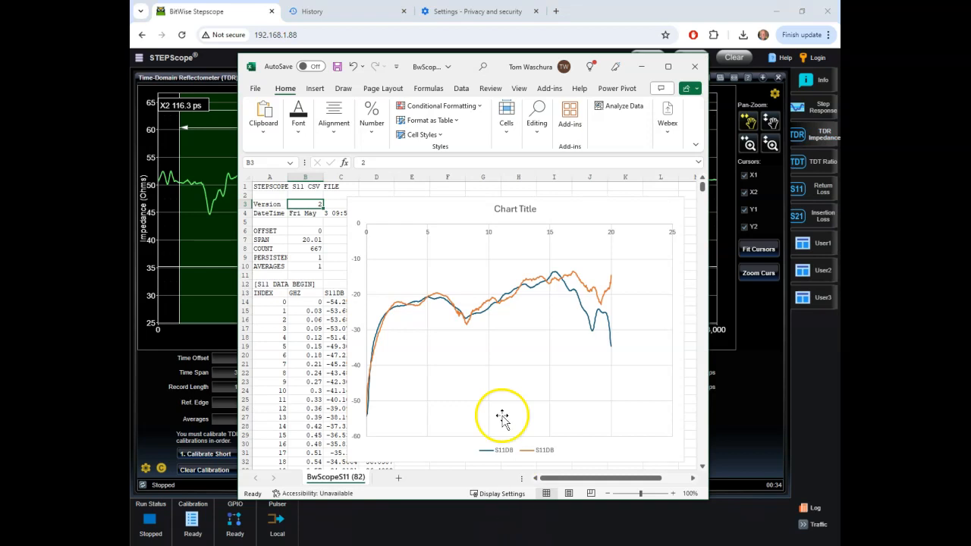